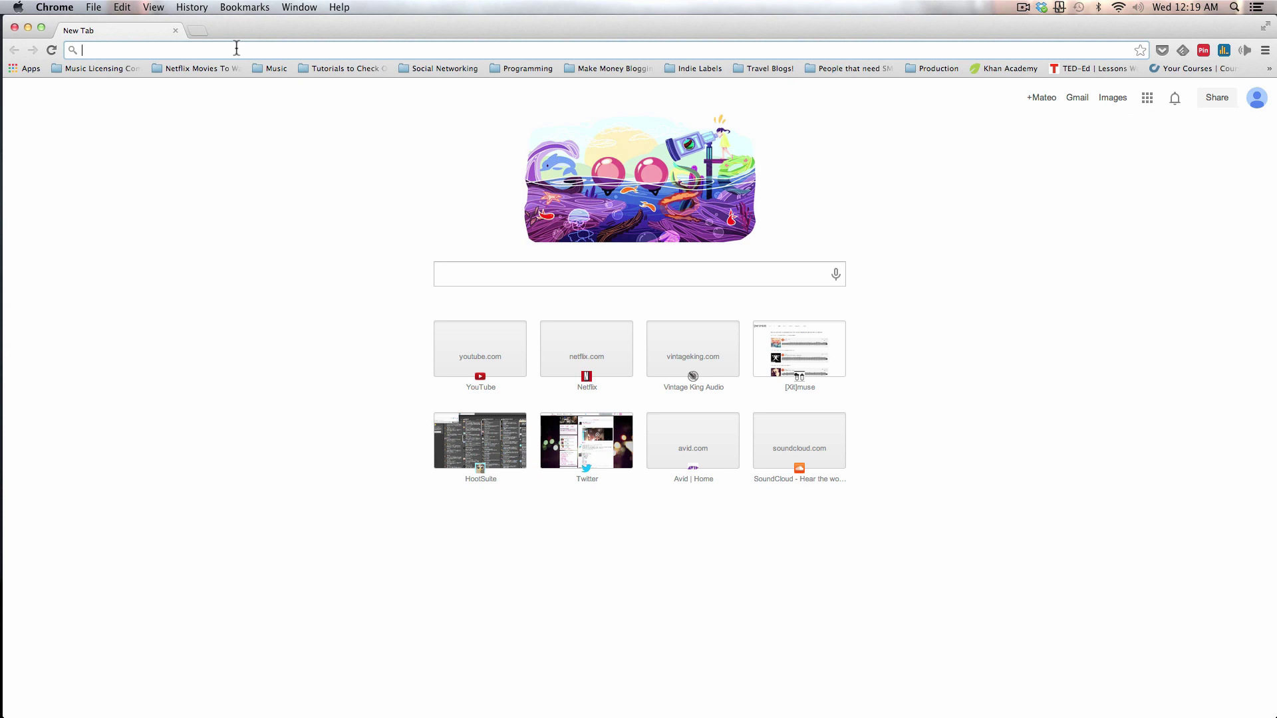
type("dropb")
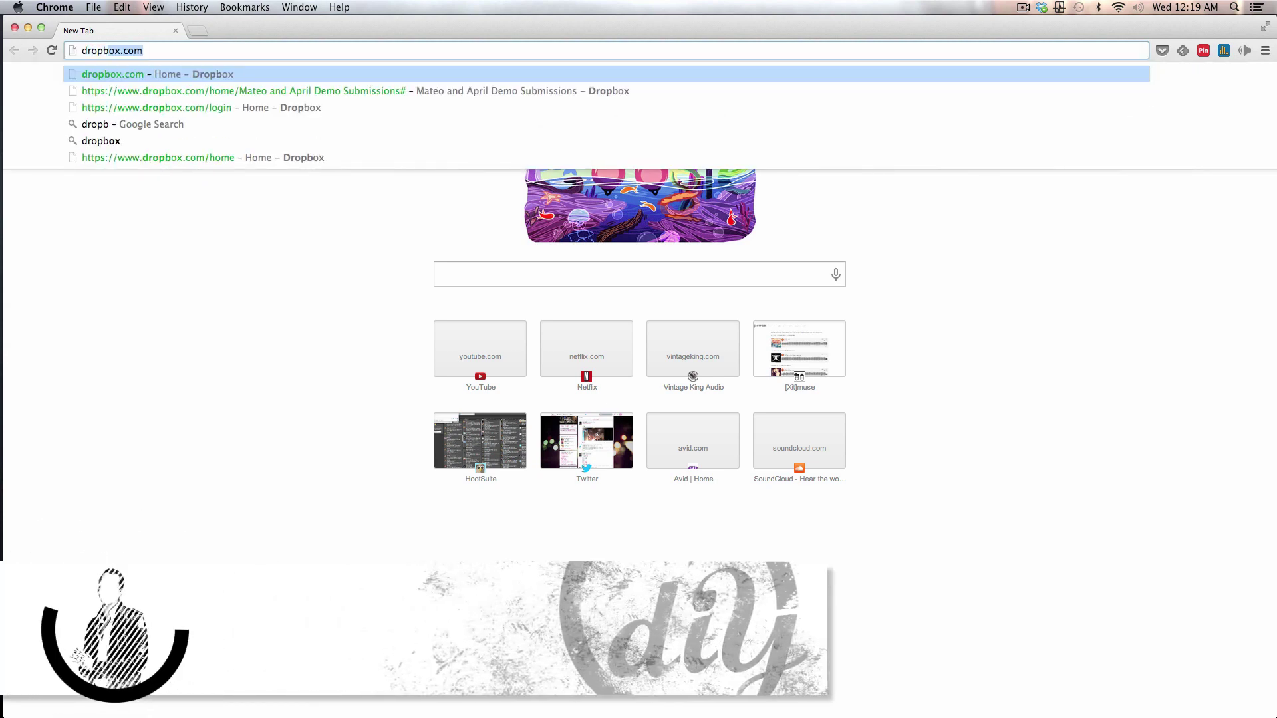
type("ox")
Load dropbox.com and start signing in with the account email.
key("Return")
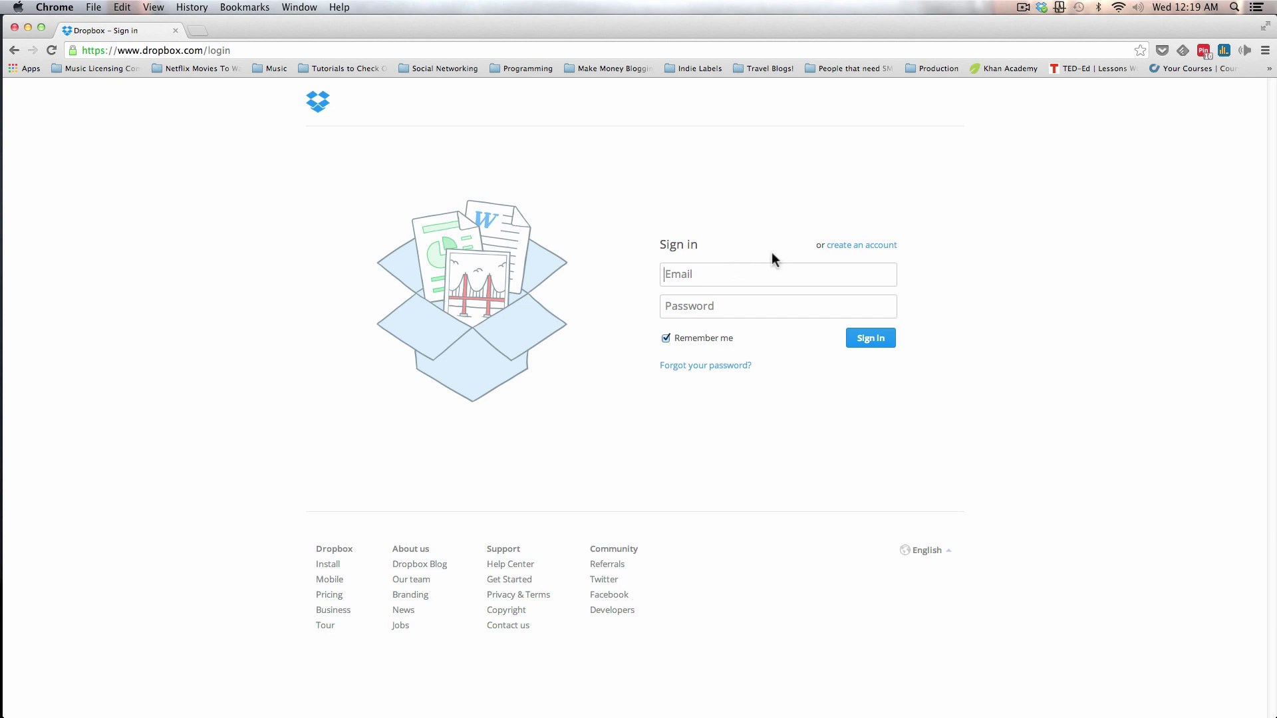
left_click(715, 276)
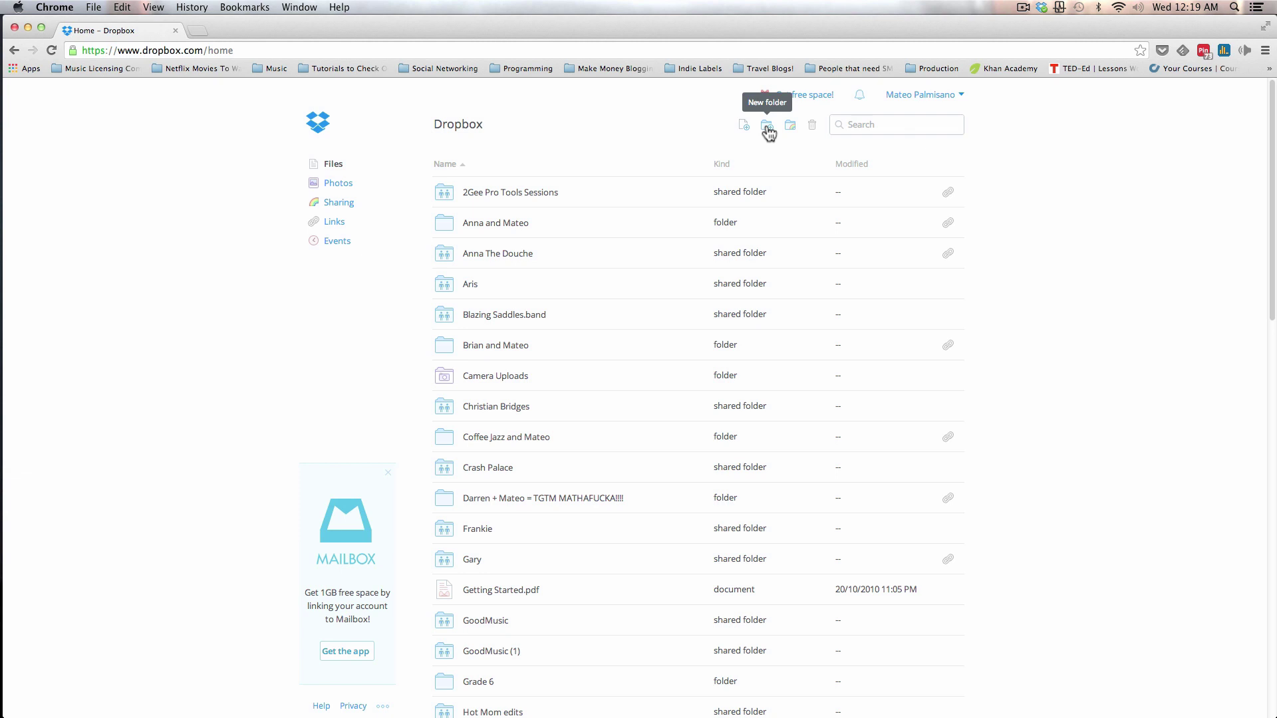
Create a folder named 'Sunrise Mix' in the home list and open it.
left_click(769, 131)
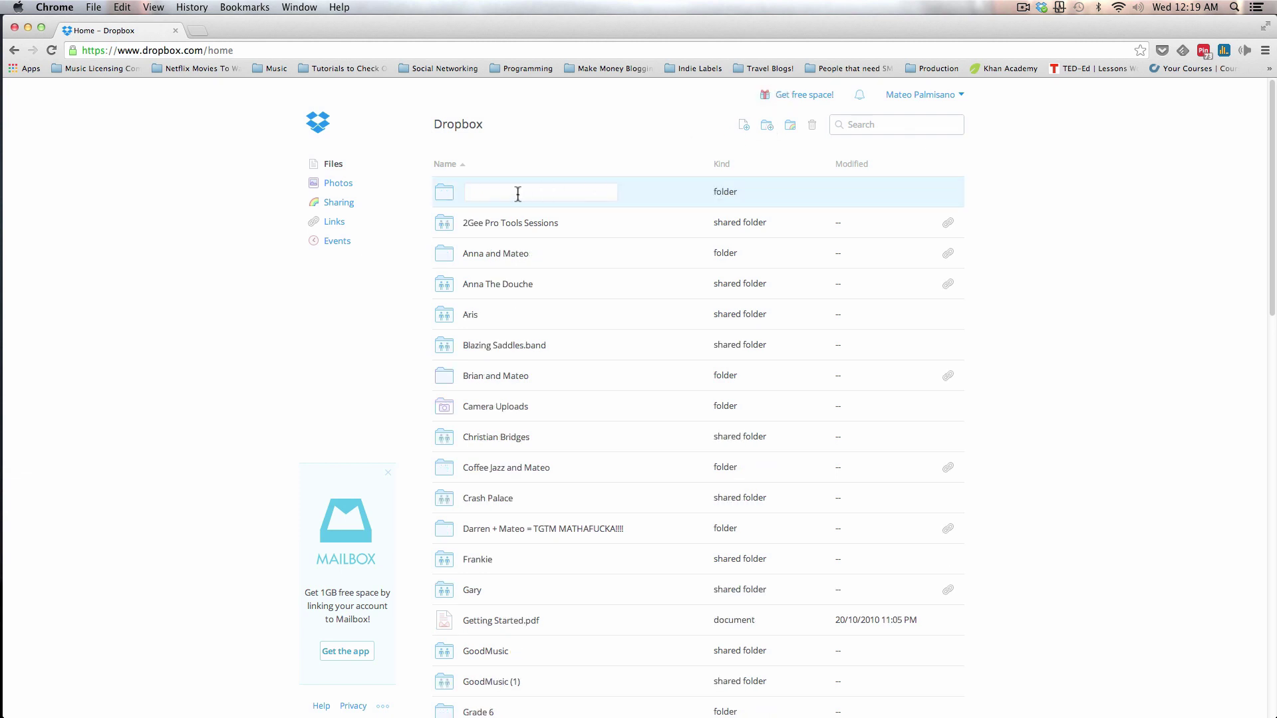
type("Sunri")
type("se Mix")
key("Return")
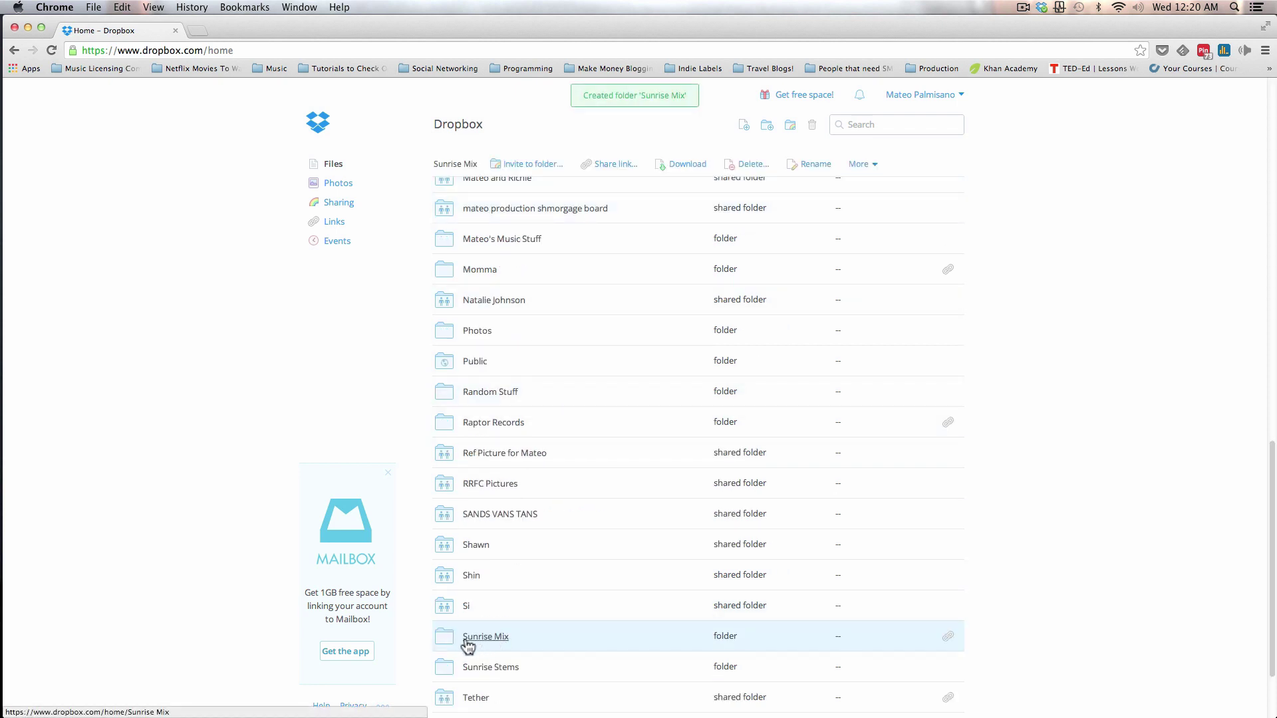
left_click(486, 637)
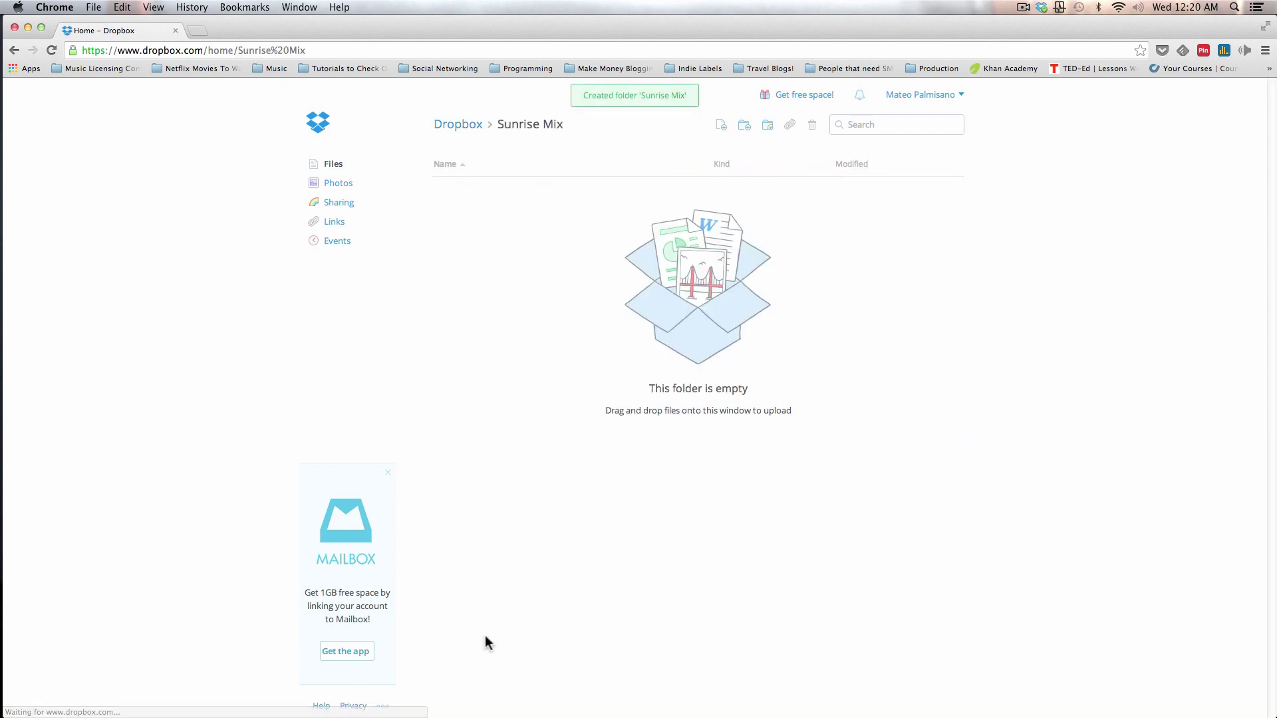
Upload 'Audio Files For Mixer.zip' from the Desktop into the Sunrise Mix folder.
left_click(723, 131)
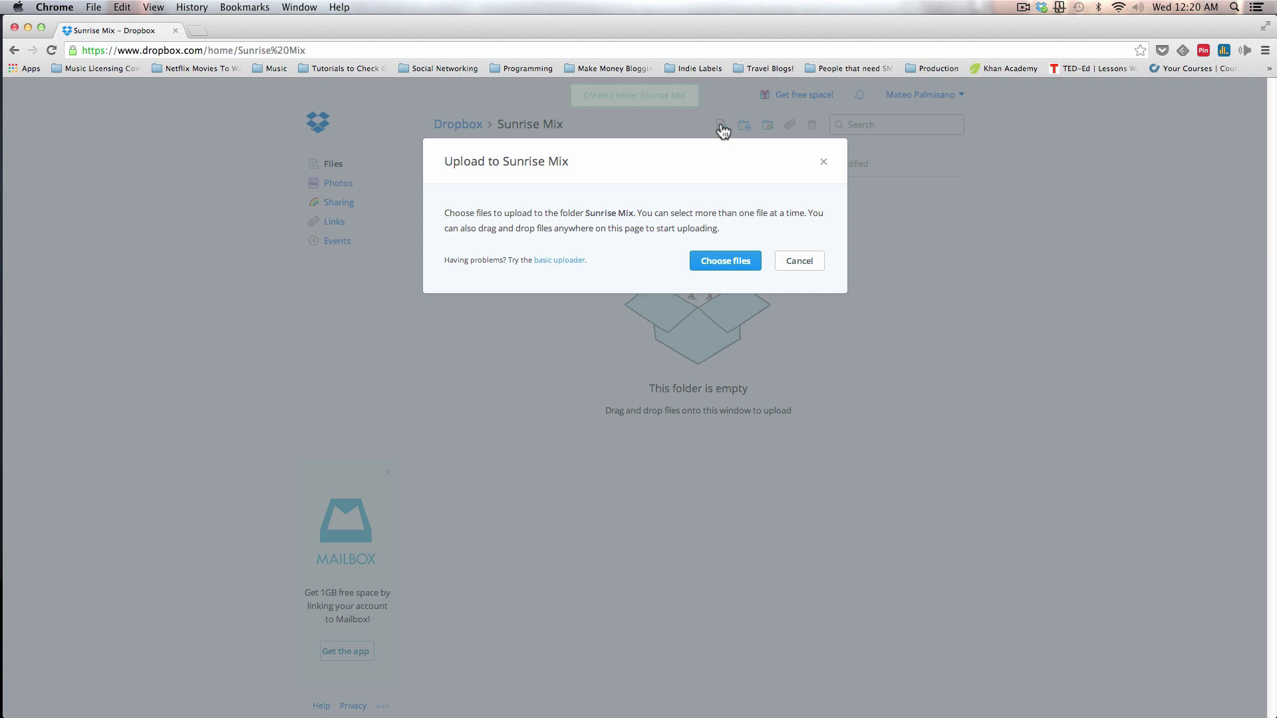
left_click_drag(524, 214, 694, 220)
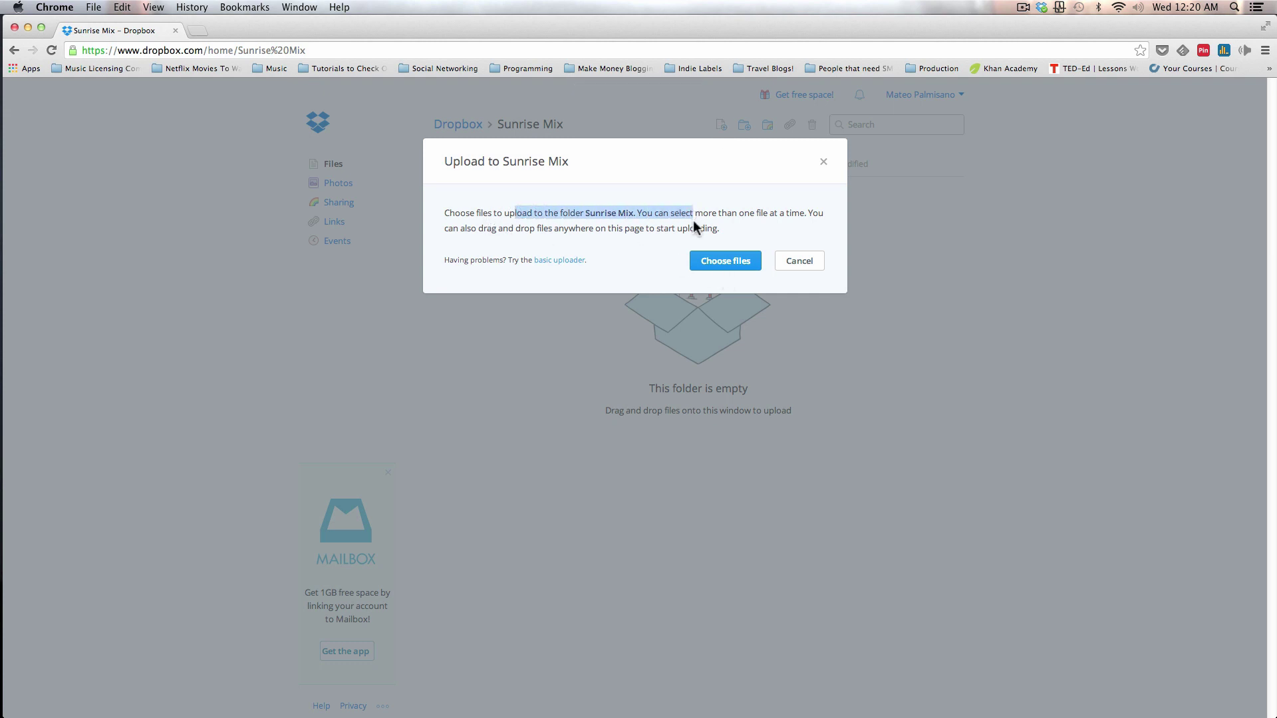
left_click(694, 220)
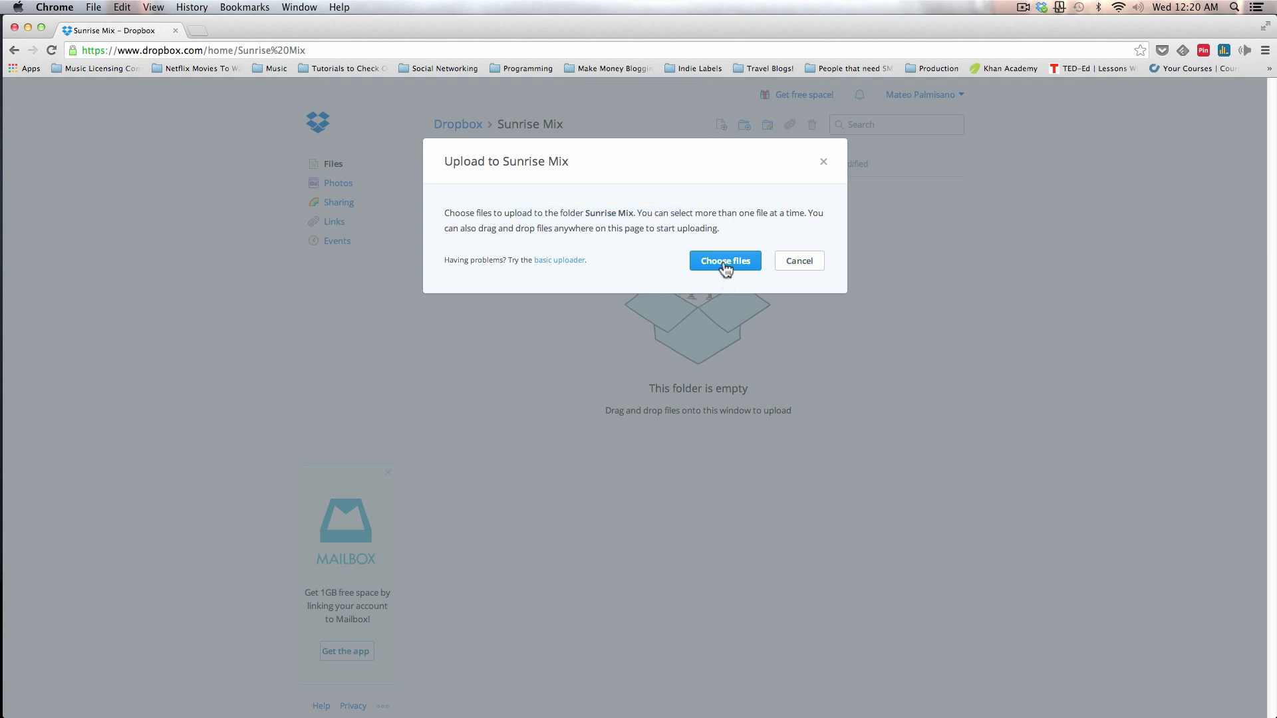
left_click(726, 266)
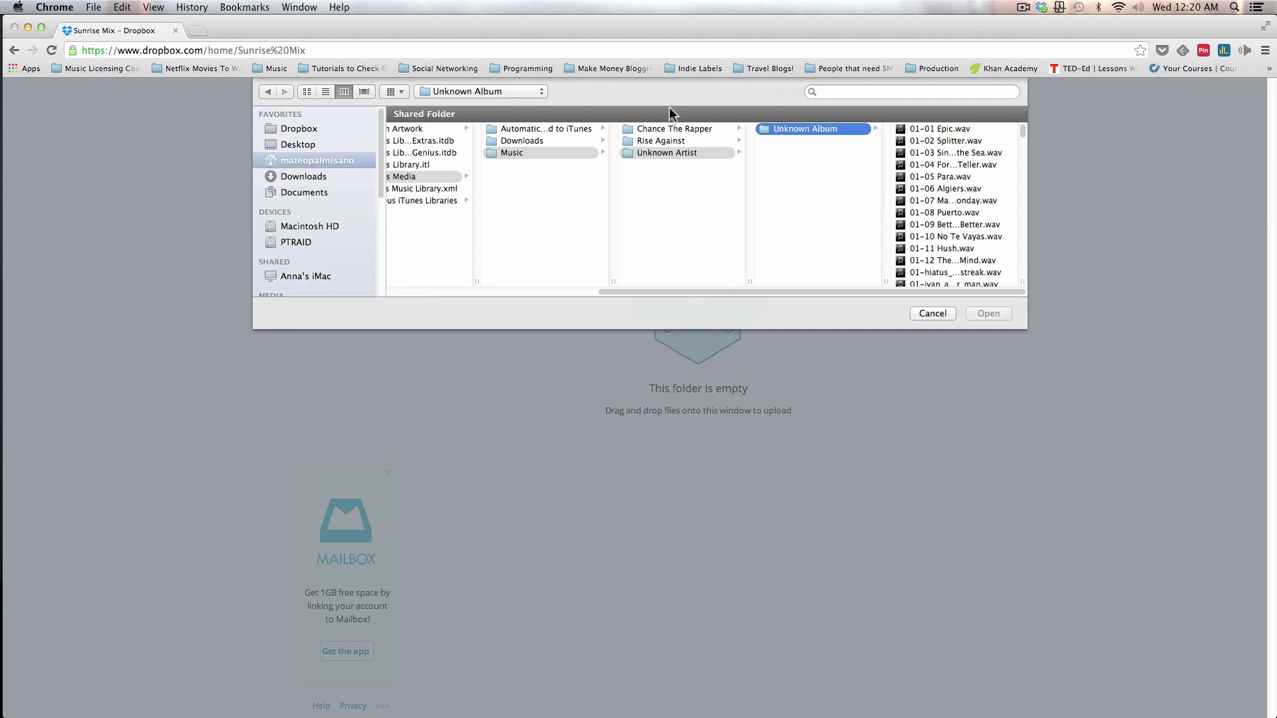
left_click(311, 148)
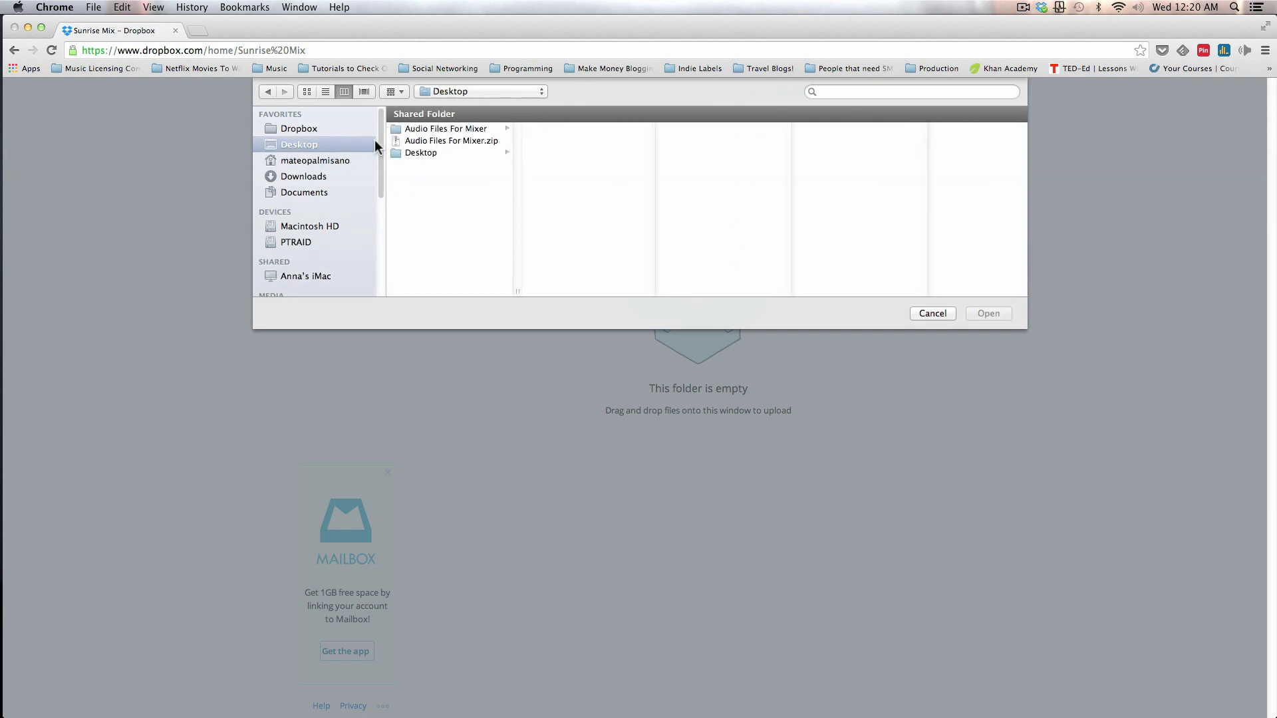
left_click(431, 140)
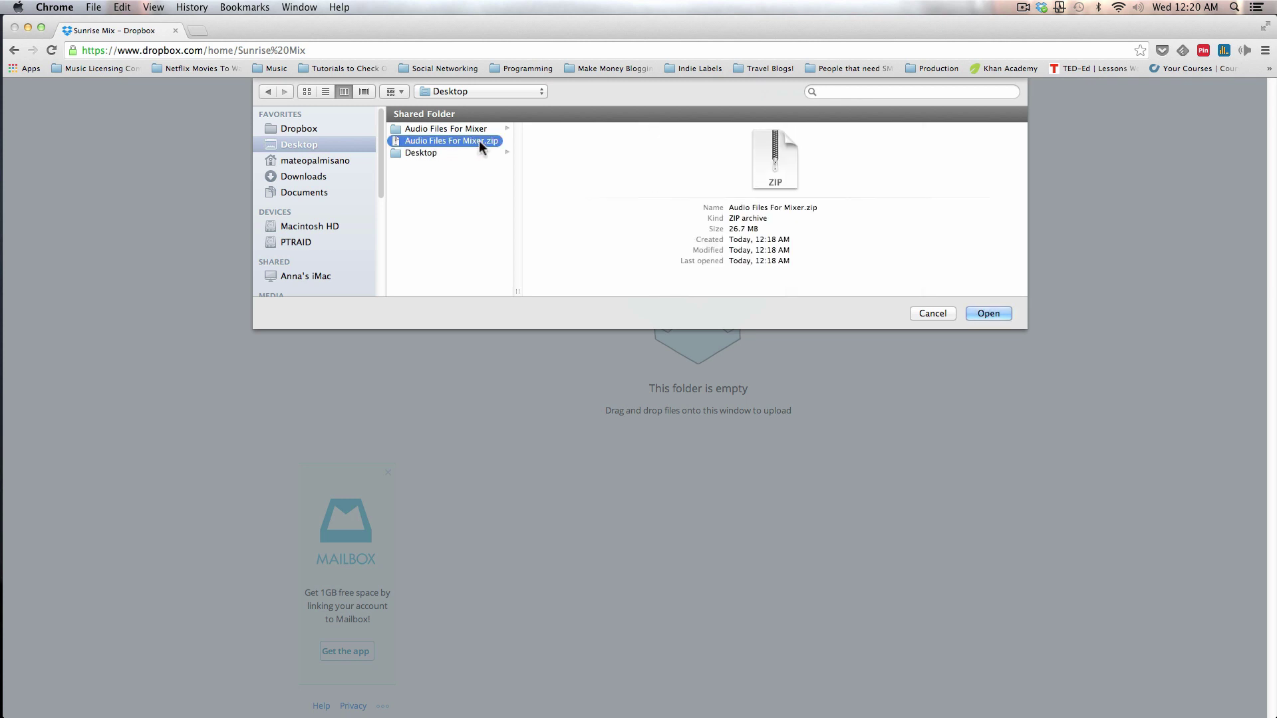
left_click(986, 314)
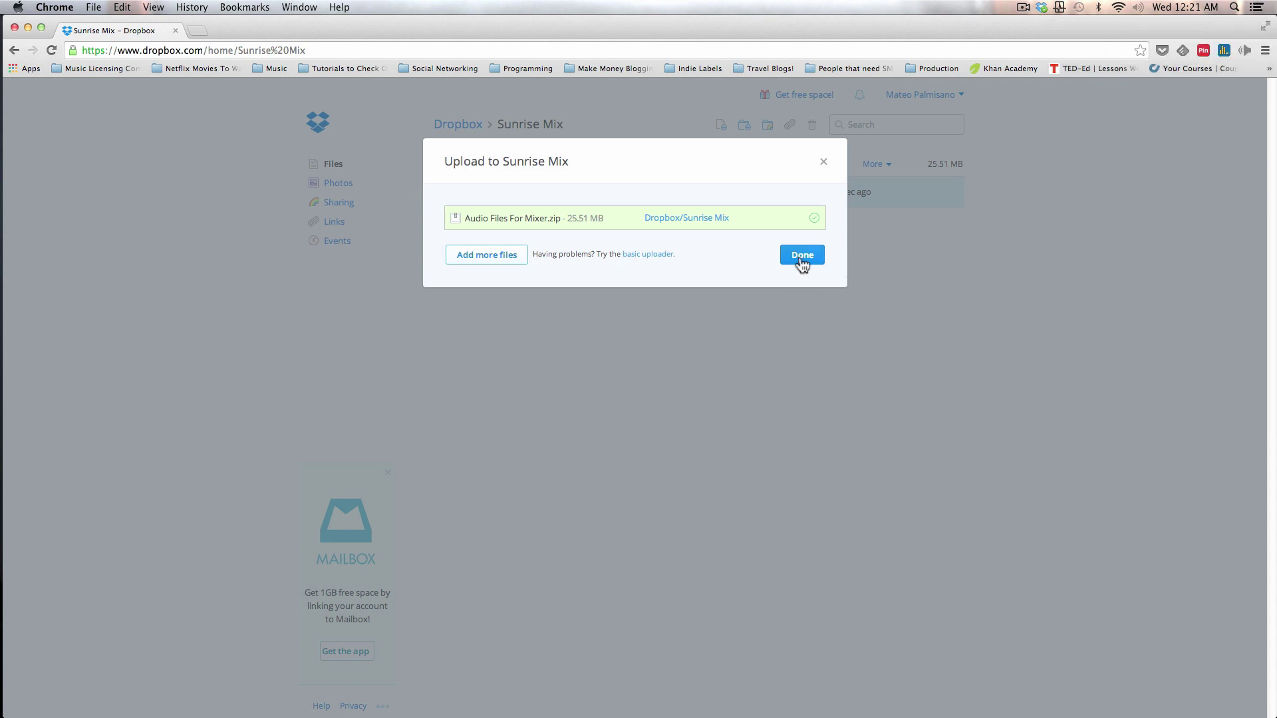
left_click(800, 260)
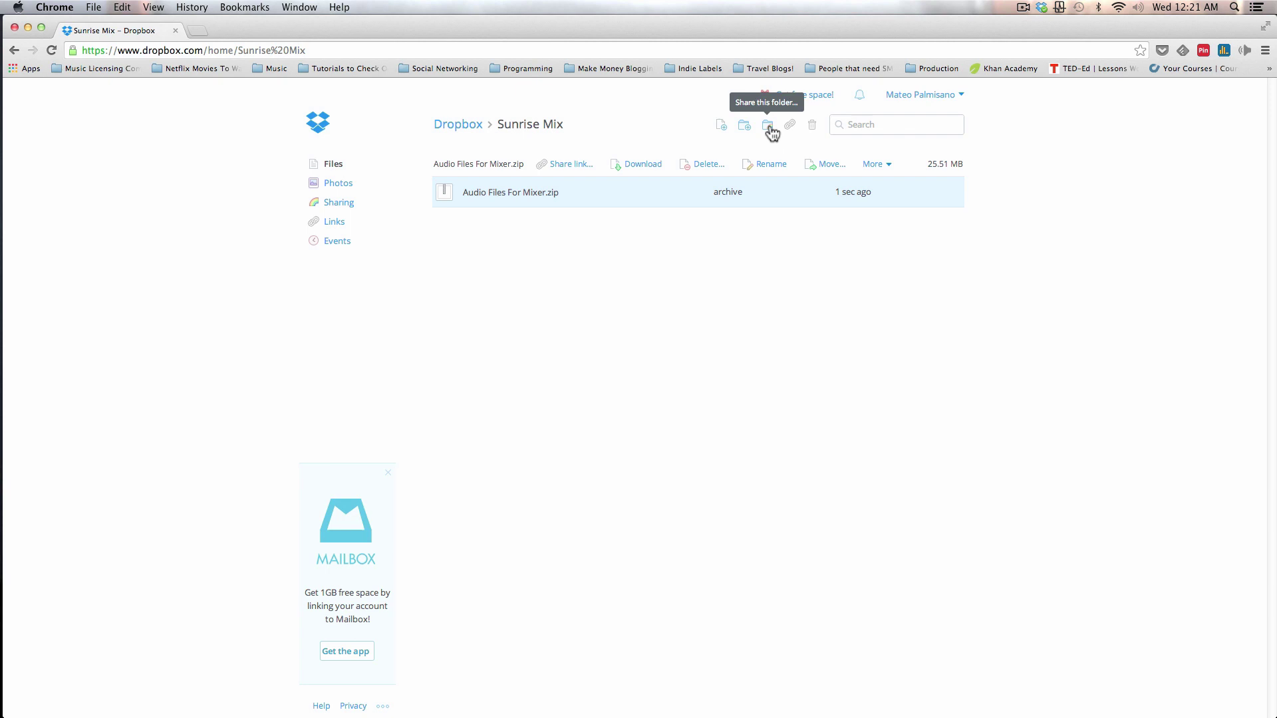
Invite one email address to the Sunrise Mix folder and send the share invitation.
left_click(769, 129)
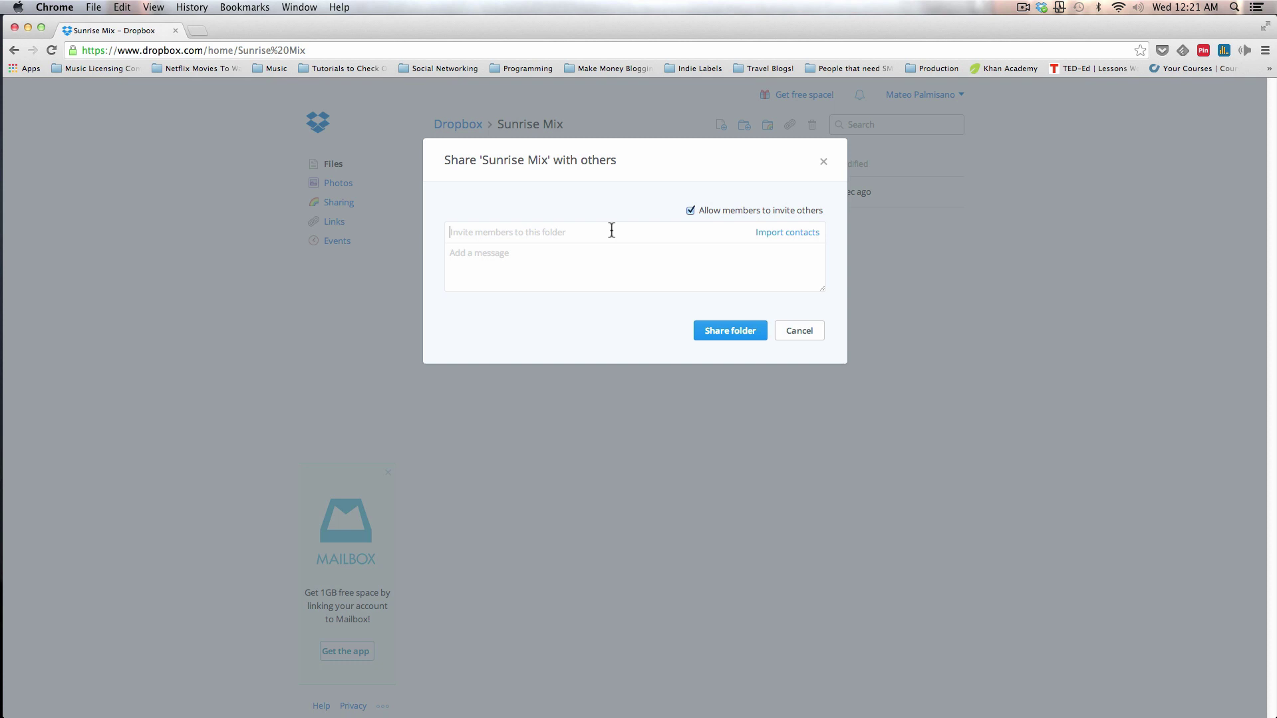
key("Return")
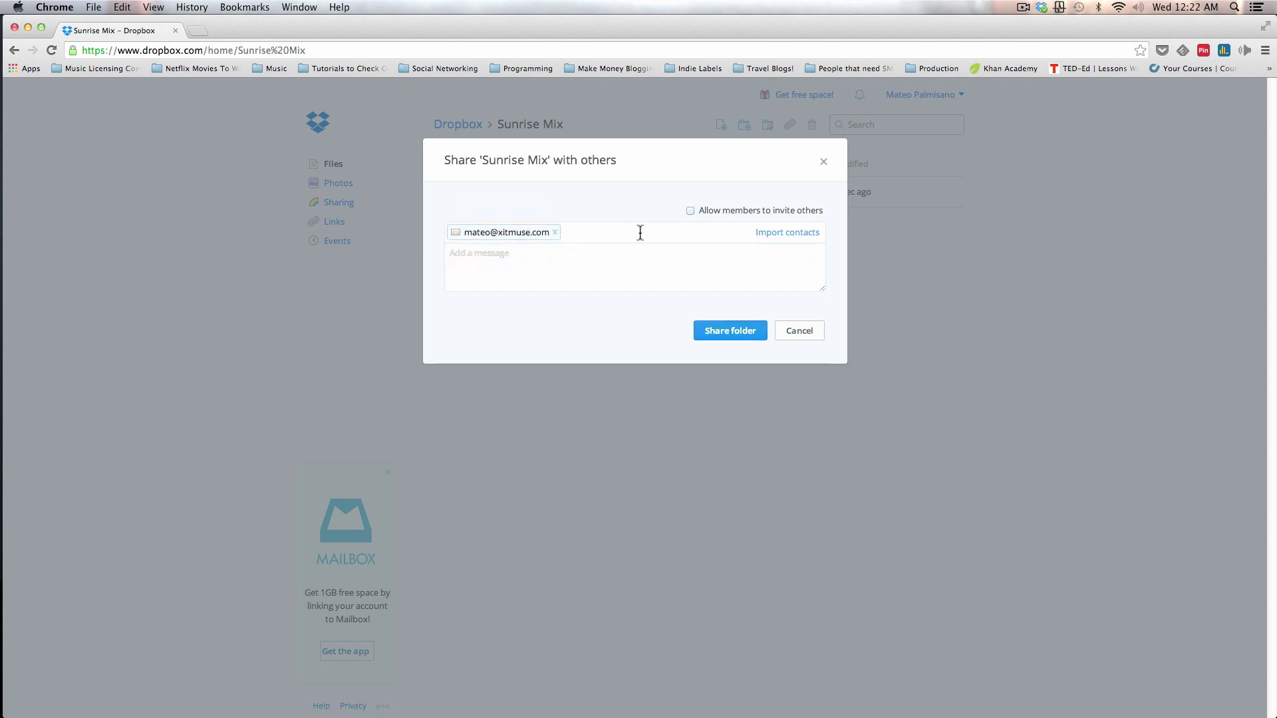
left_click(715, 333)
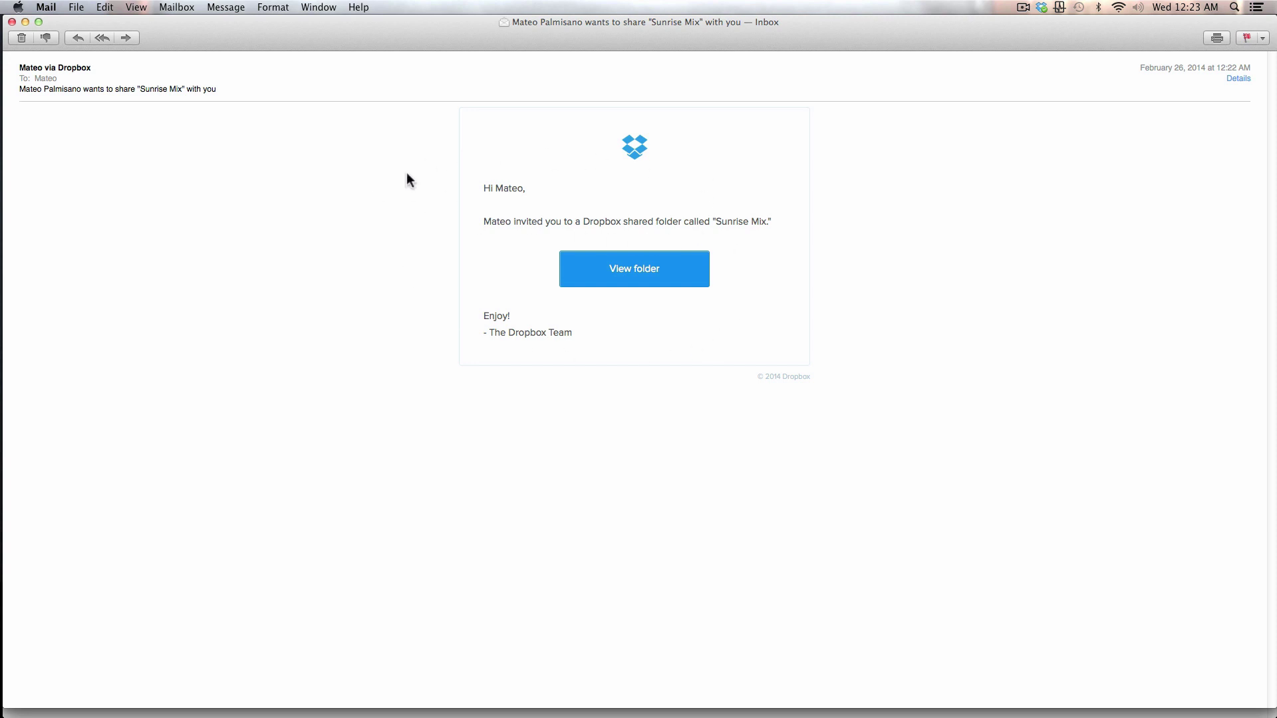
Follow the View folder link in the Dropbox invitation email.
left_click(636, 276)
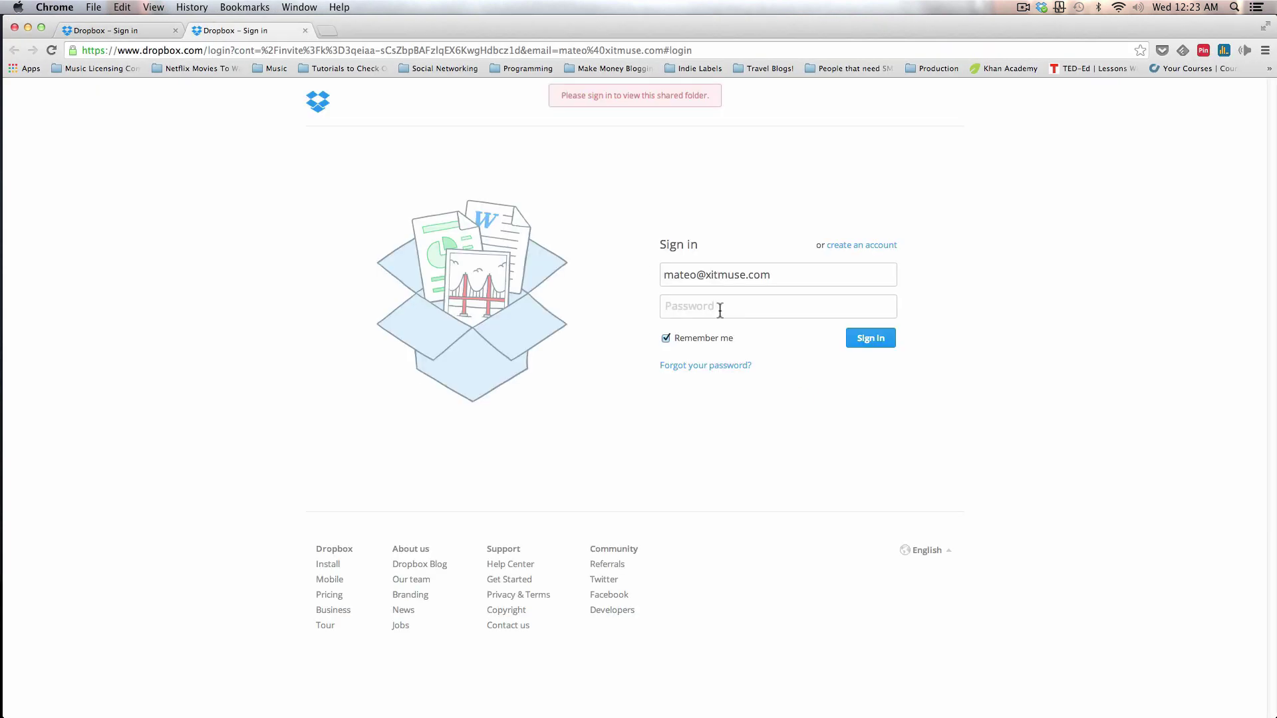
type("*******")
Sign in as the invitee and accept the Sunrise Mix shared-folder invitation.
key("Return")
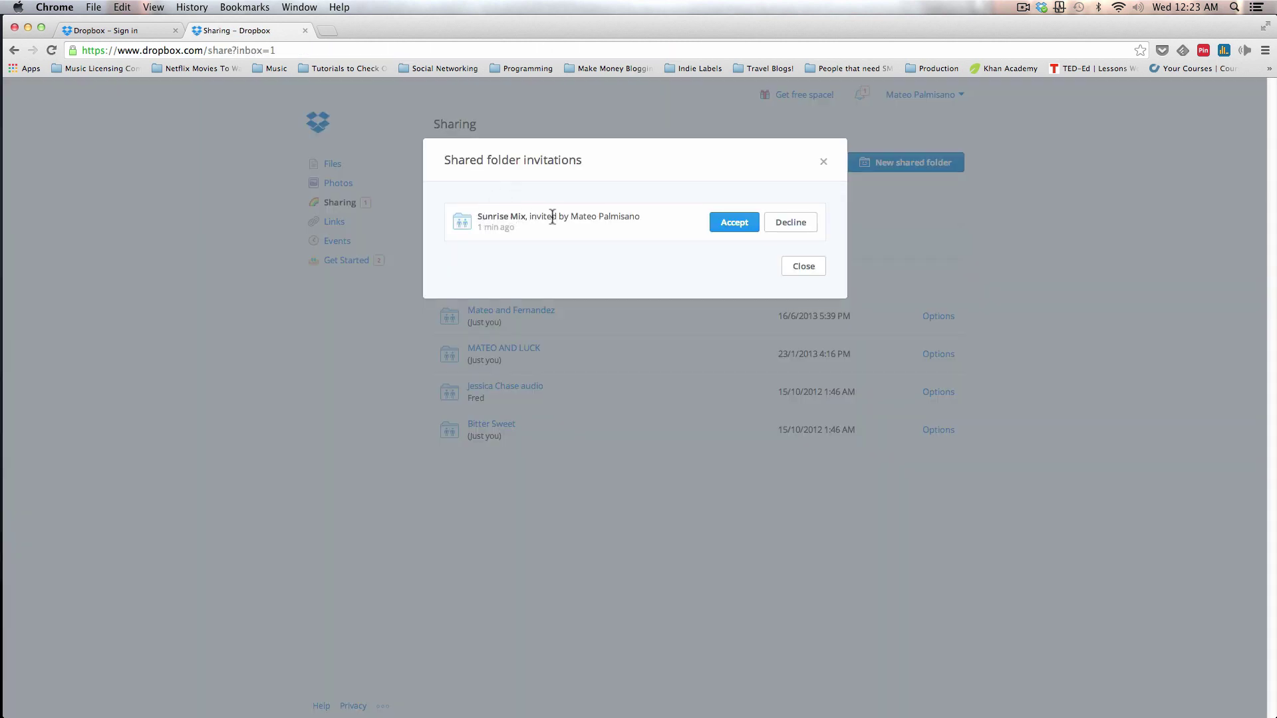
left_click(731, 224)
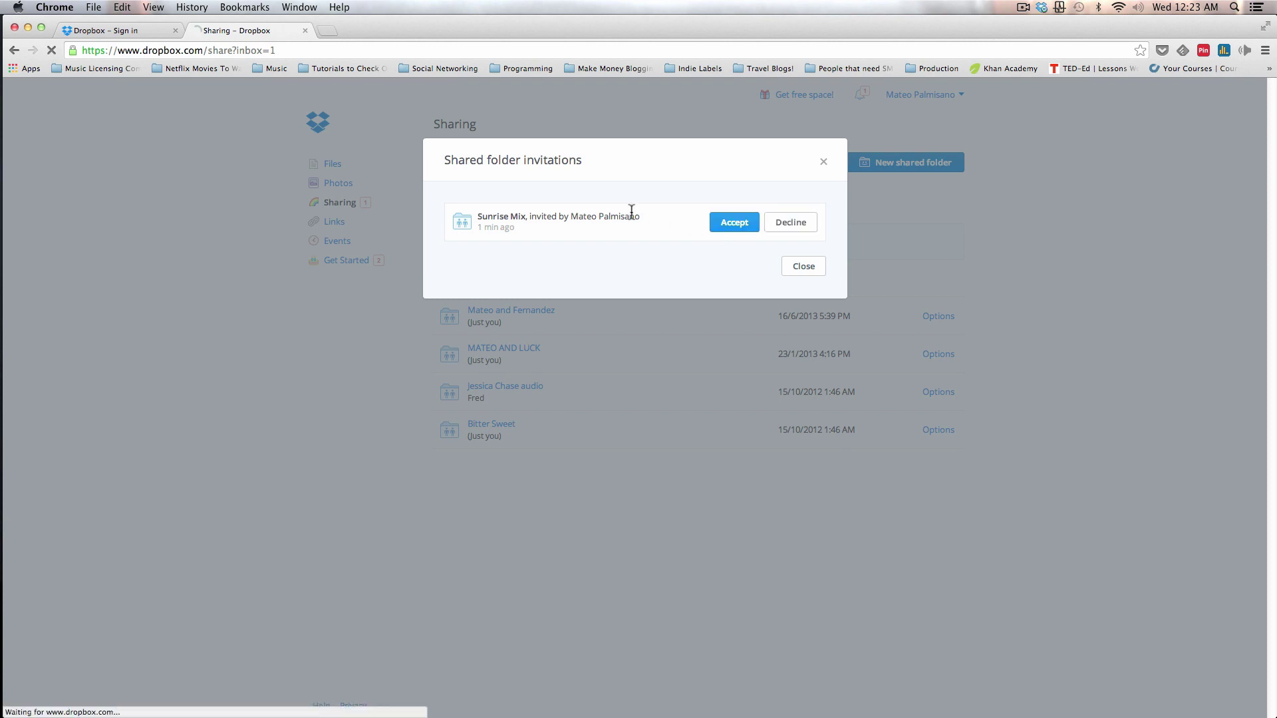